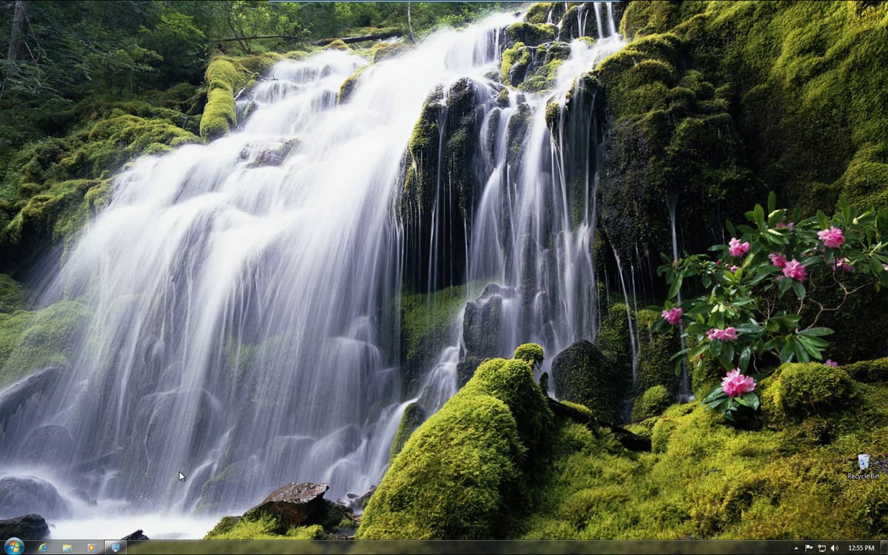
Open Backup and Restore from Control Panel's 'Back up your computer' link under System and Security.
{"action": "left_click", "coordinate": [13, 546]}
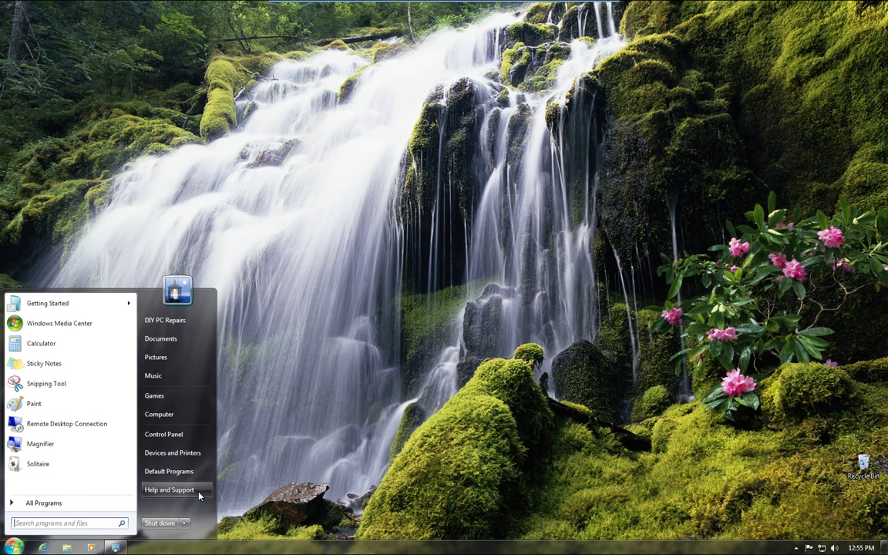
{"action": "left_click", "coordinate": [179, 435]}
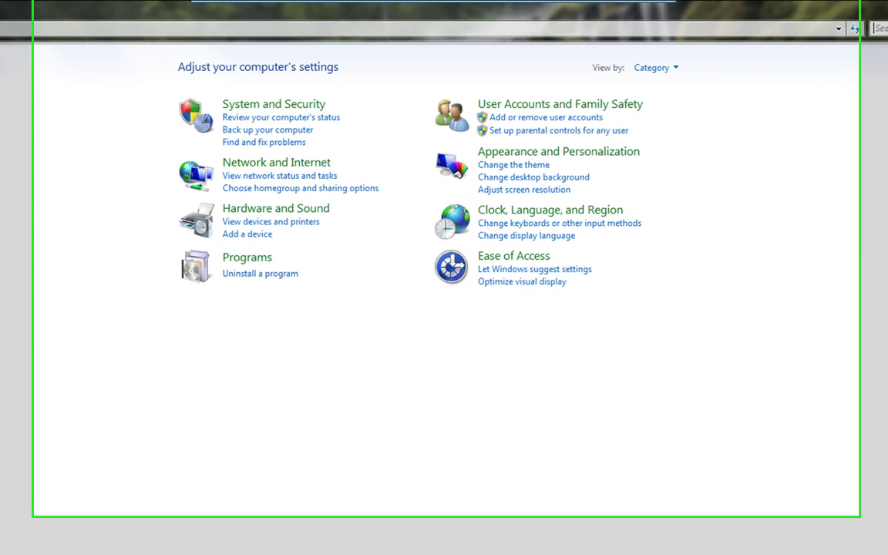
{"action": "left_click", "coordinate": [282, 130]}
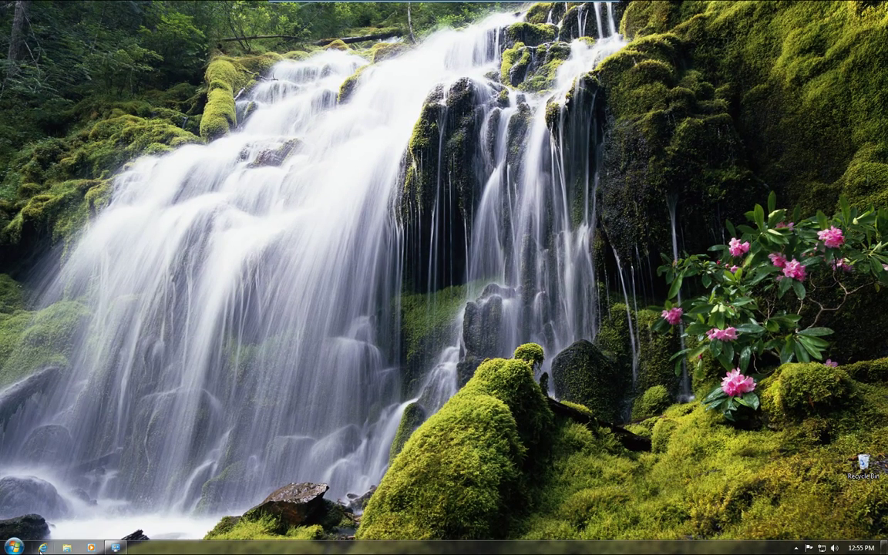
Open the Pictures library and look inside the Sample Pictures folder.
{"action": "left_click", "coordinate": [14, 547]}
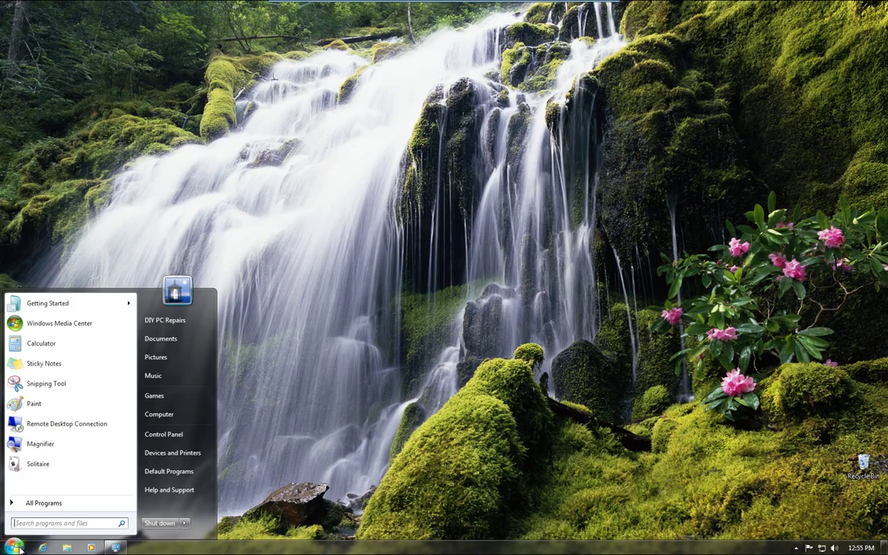
{"action": "left_click", "coordinate": [338, 396]}
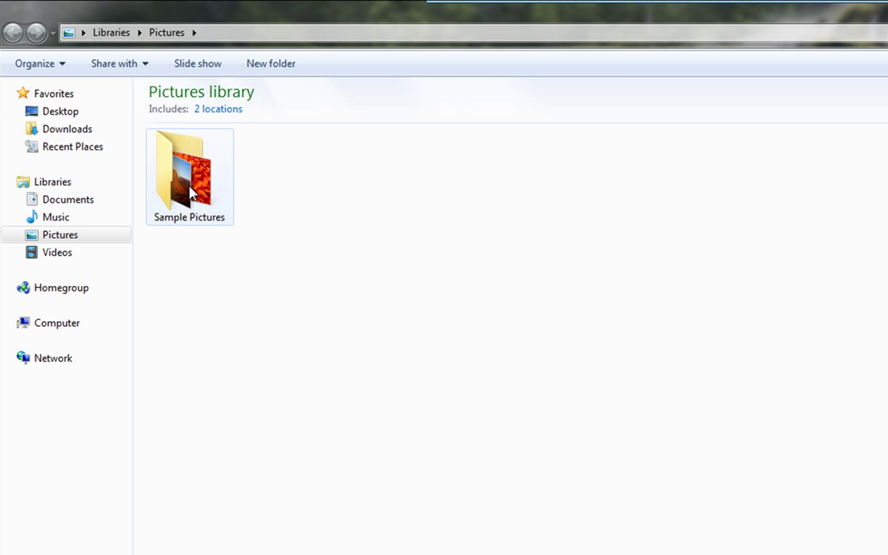
{"action": "double_click", "coordinate": [209, 205]}
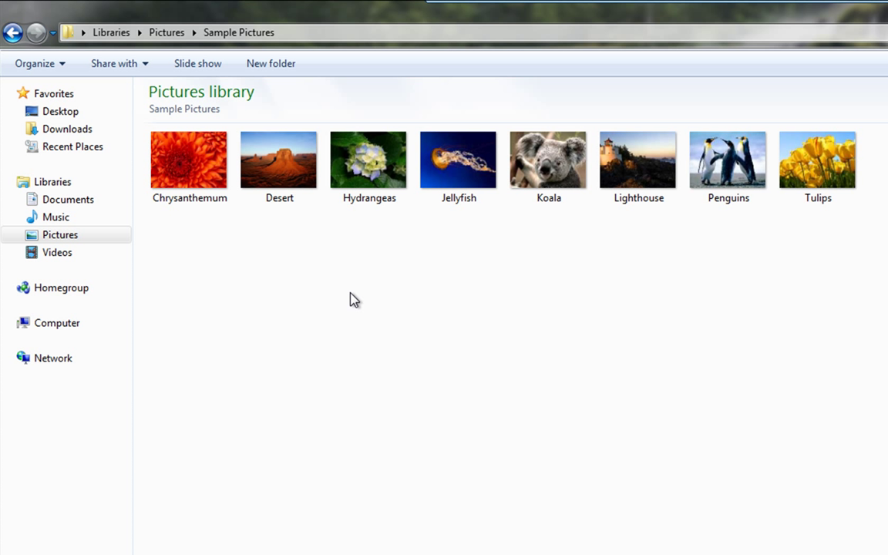
{"action": "left_click", "coordinate": [13, 32]}
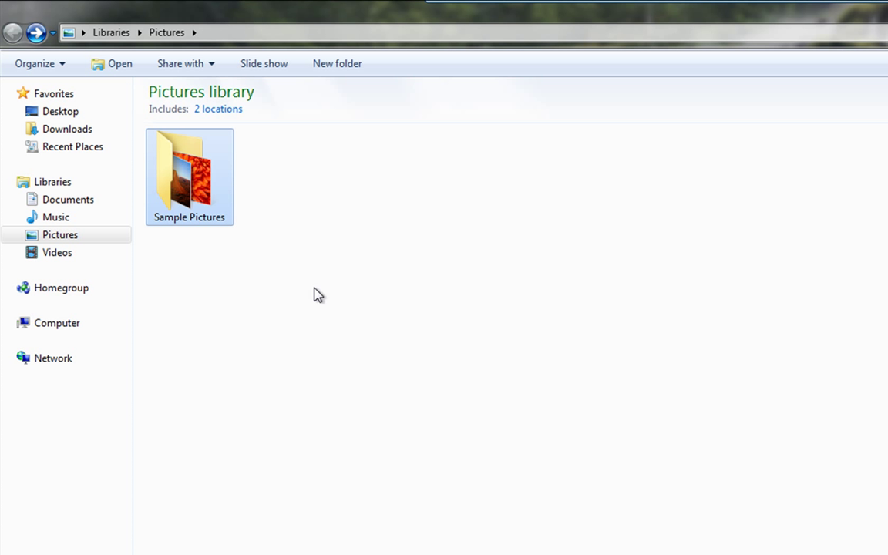
{"action": "double_click", "coordinate": [226, 220]}
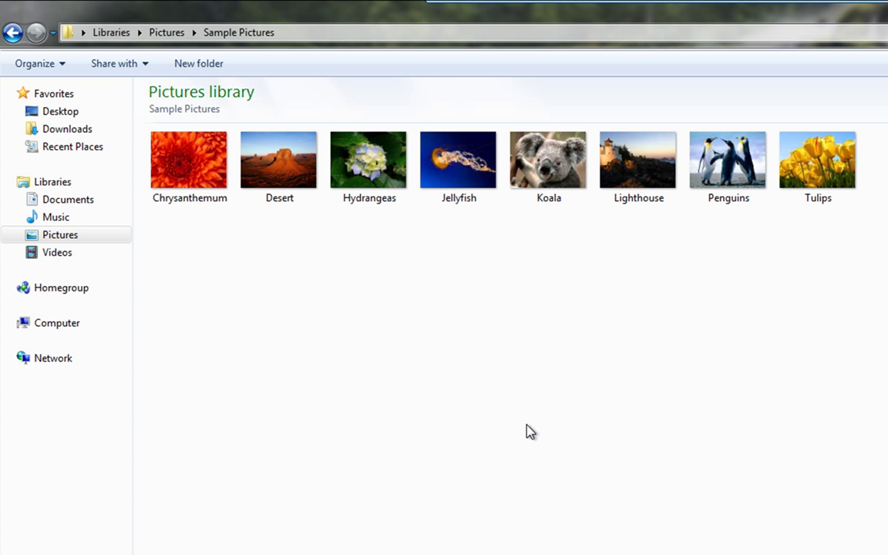
{"action": "left_click", "coordinate": [12, 32]}
Delete the Sample Pictures folder, confirming the move to the Recycle Bin.
{"action": "right_click", "coordinate": [189, 206]}
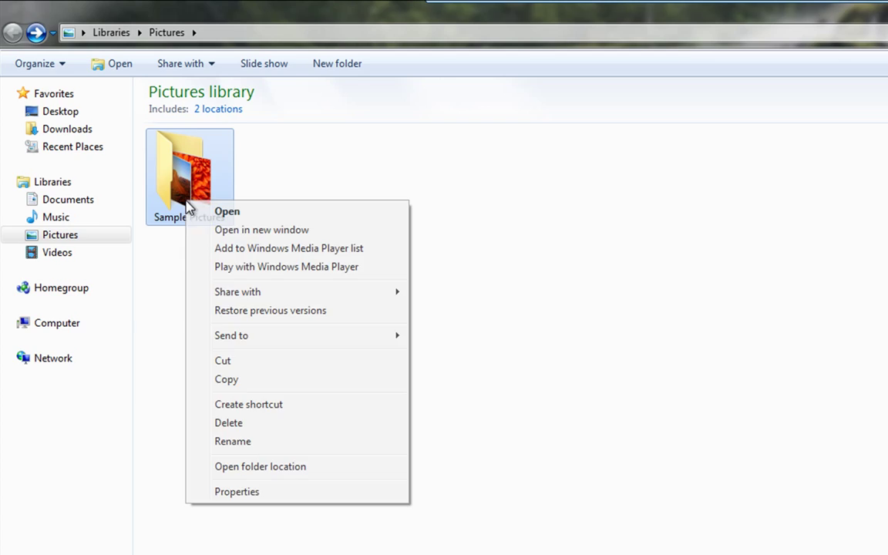
{"action": "left_click", "coordinate": [247, 423]}
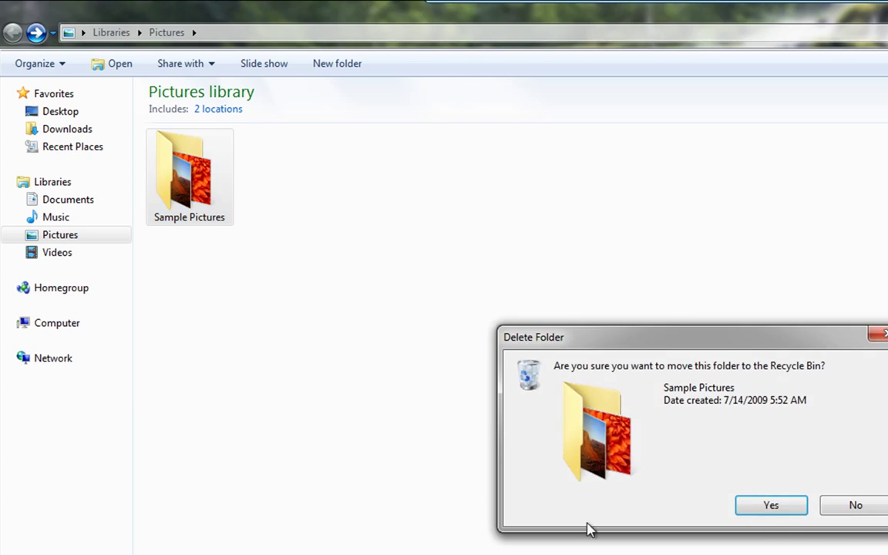
{"action": "left_click", "coordinate": [775, 512]}
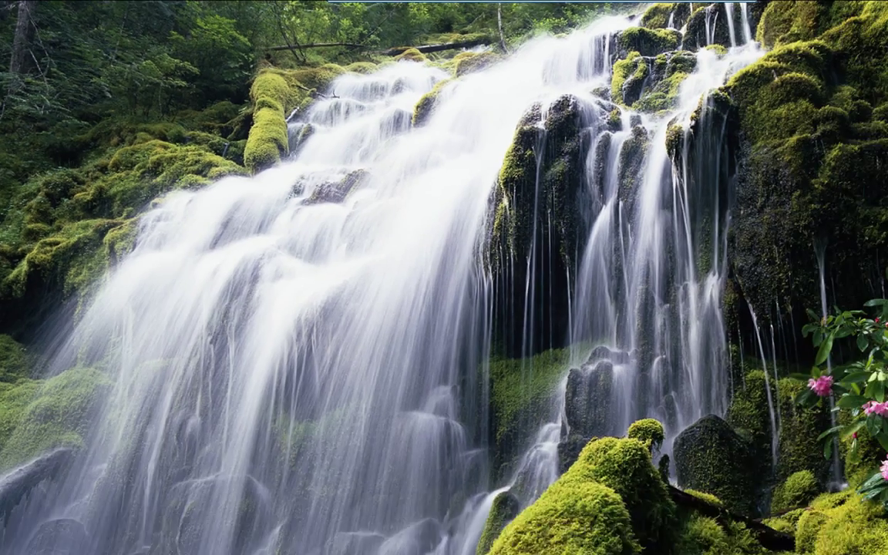
Empty the Recycle Bin from the desktop icon's context menu.
{"action": "right_click", "coordinate": [865, 463]}
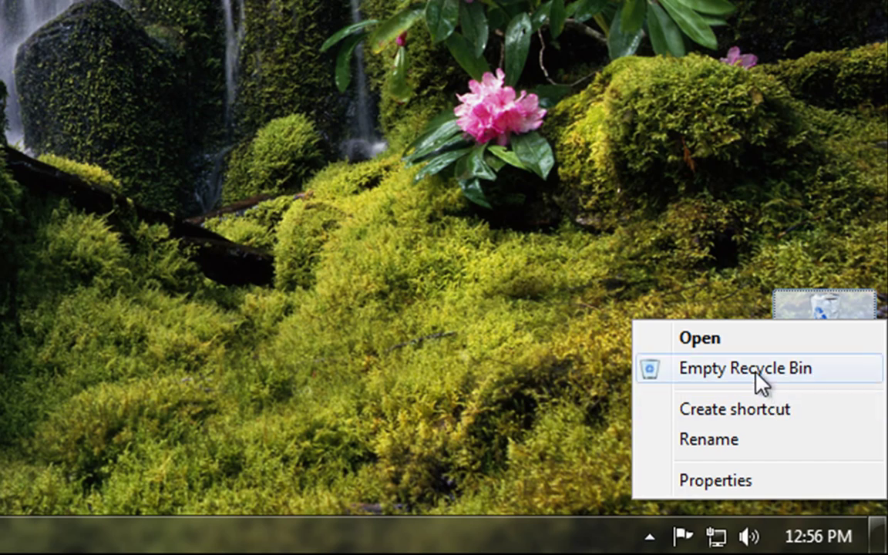
{"action": "left_click", "coordinate": [757, 378]}
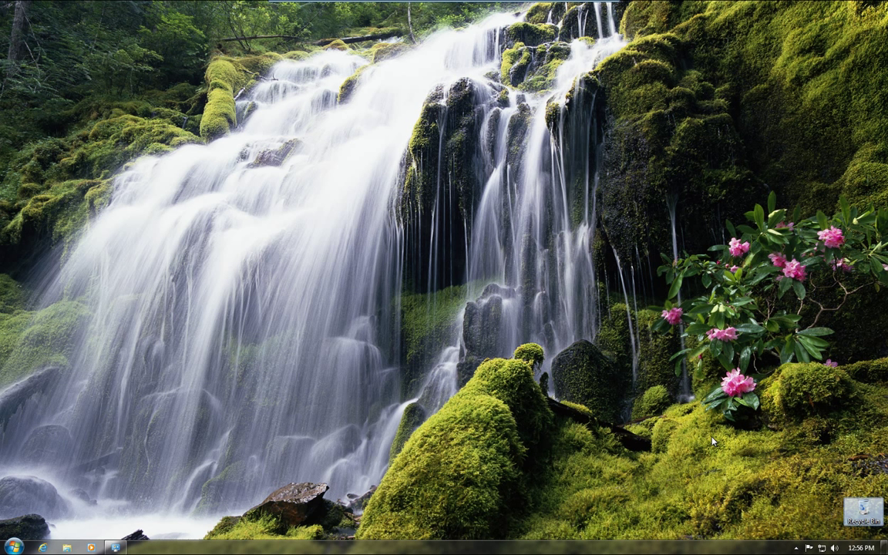
Confirm the Pictures library shows 0 items, close it, and reopen the Start menu.
{"action": "left_click", "coordinate": [13, 547]}
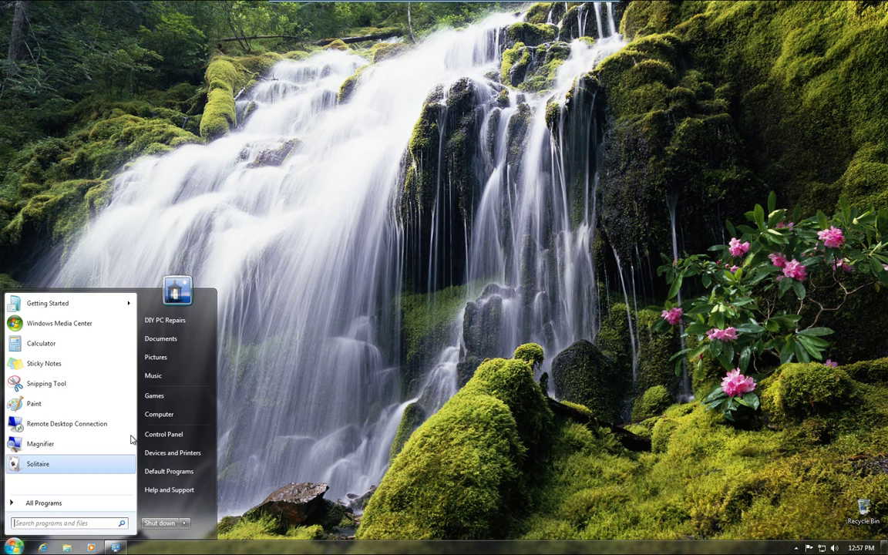
{"action": "left_click", "coordinate": [157, 357]}
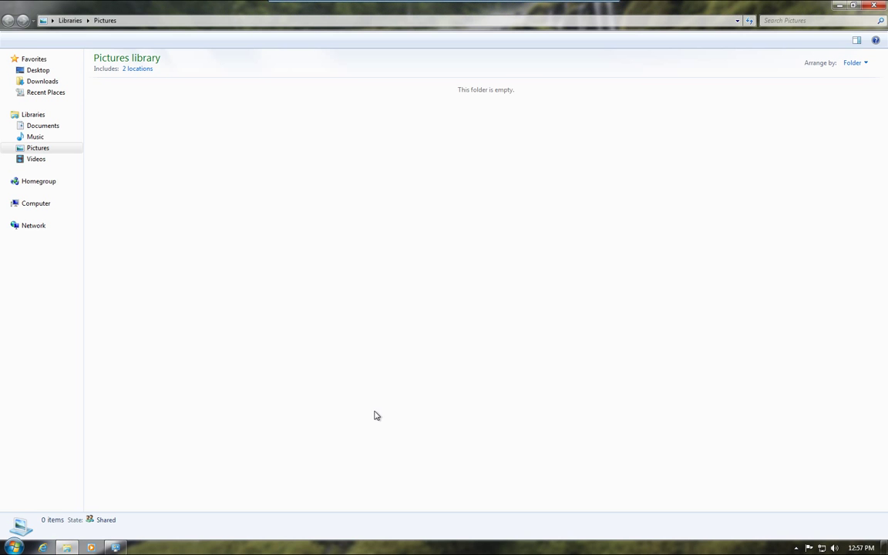
{"action": "left_click", "coordinate": [875, 5]}
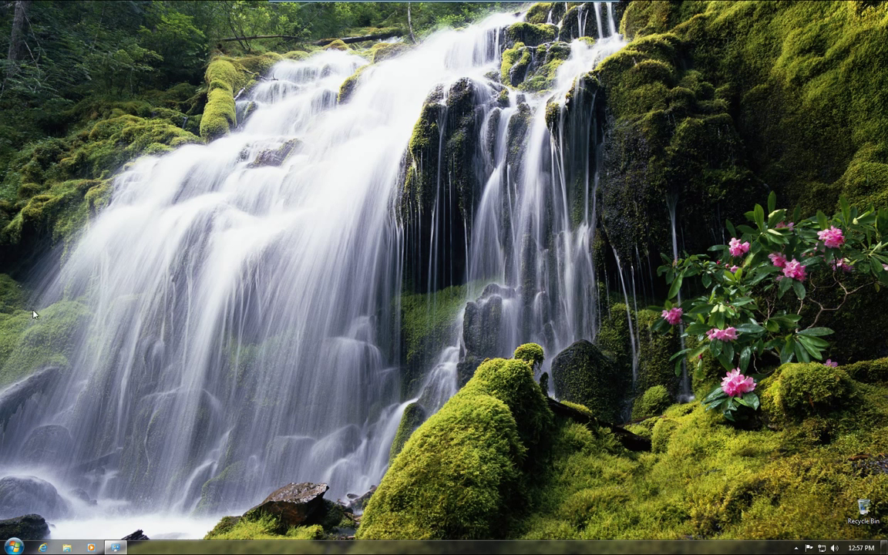
{"action": "left_click", "coordinate": [10, 541]}
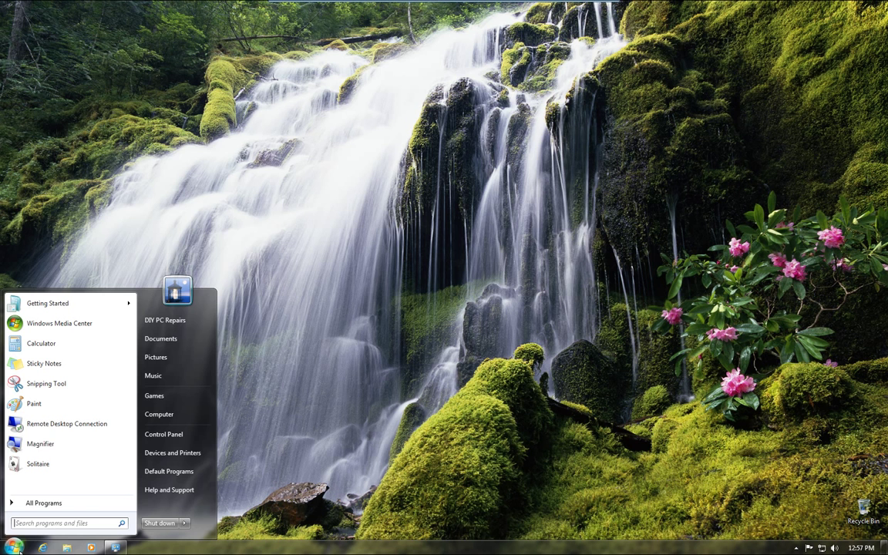
Start restoring from another backup, choosing the 10/9/2010 backup on My Passport (F:).
{"action": "left_click", "coordinate": [153, 435]}
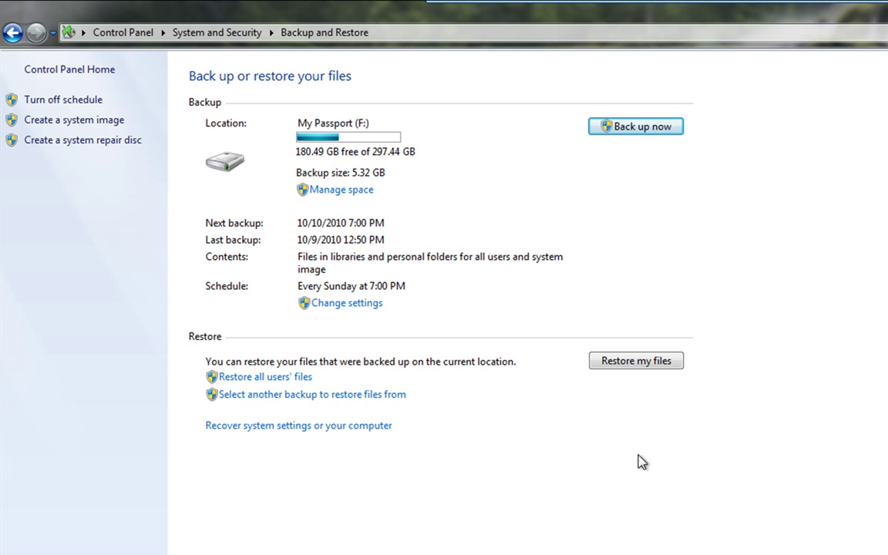
{"action": "left_click", "coordinate": [370, 395]}
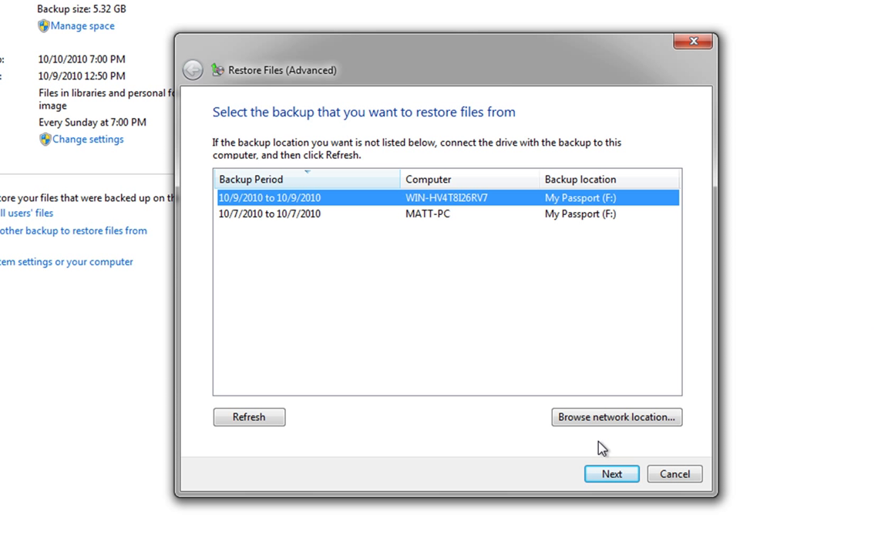
{"action": "left_click", "coordinate": [608, 478]}
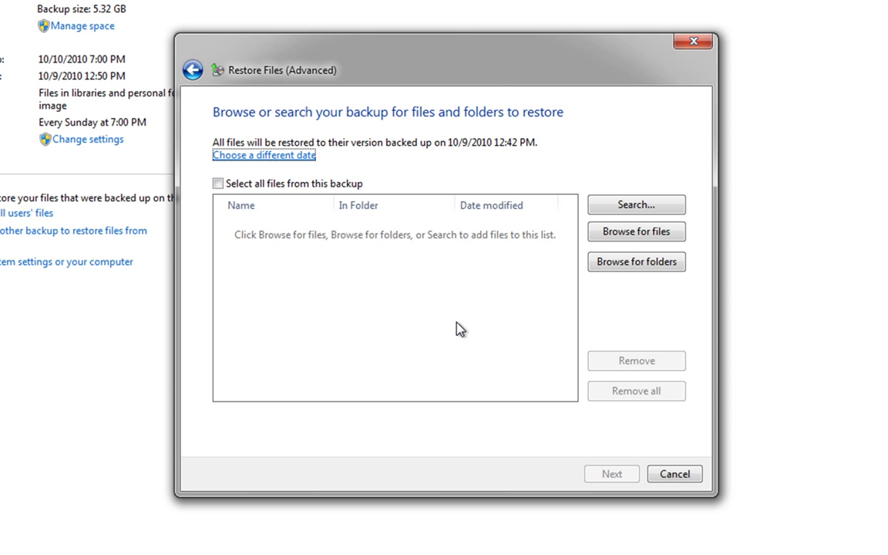
{"action": "left_click", "coordinate": [217, 183]}
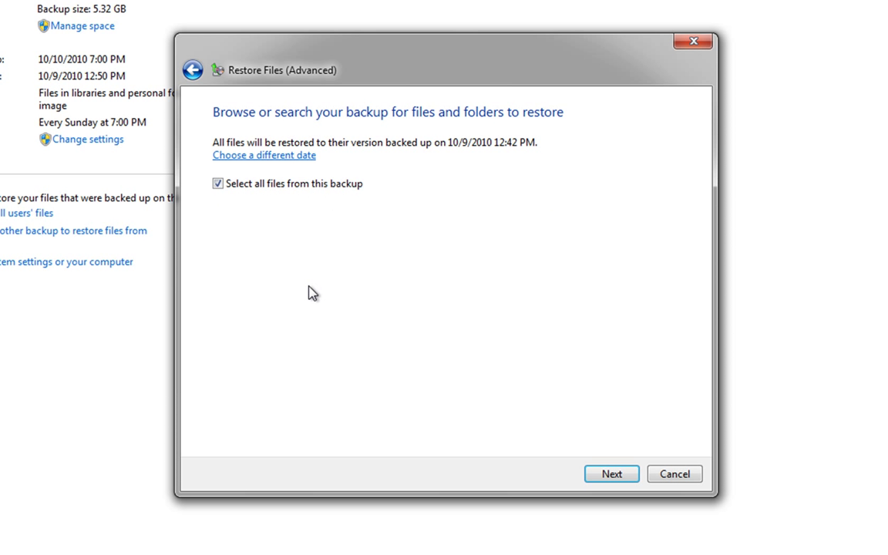
{"action": "left_click", "coordinate": [218, 184]}
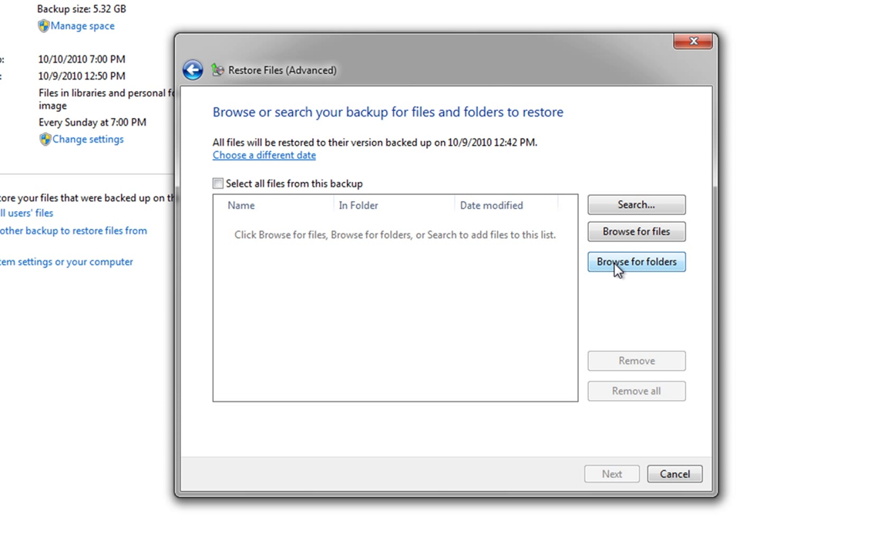
Browse the backup to Backup of C: > Users > Public > Pictures and add Sample Pictures.
{"action": "left_click", "coordinate": [617, 264]}
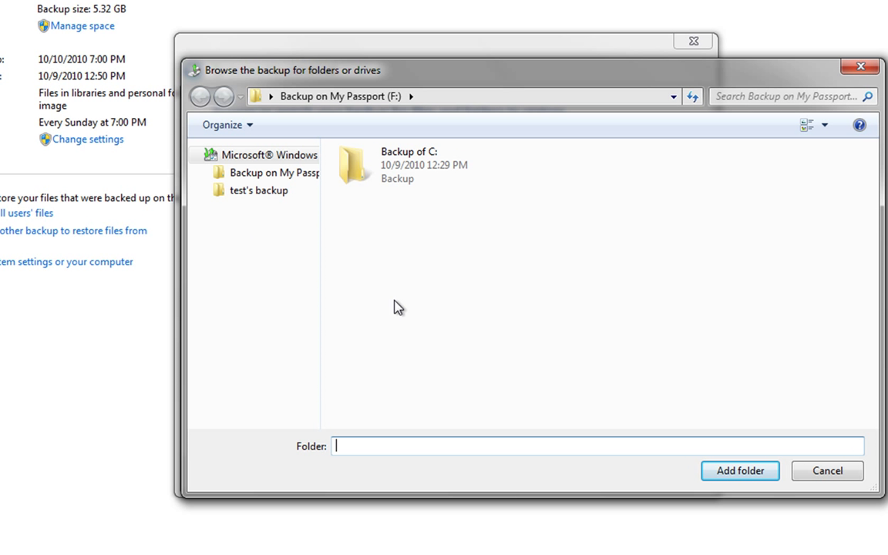
{"action": "double_click", "coordinate": [402, 165]}
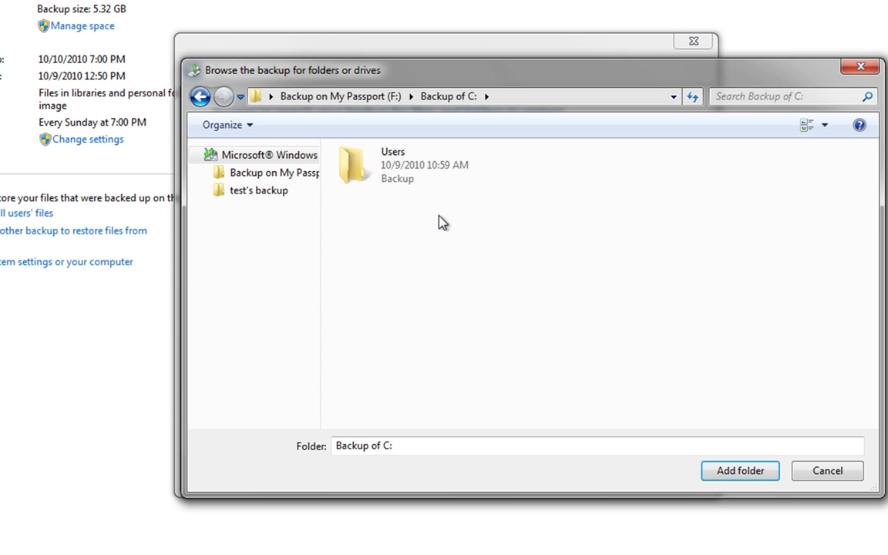
{"action": "left_click", "coordinate": [397, 171]}
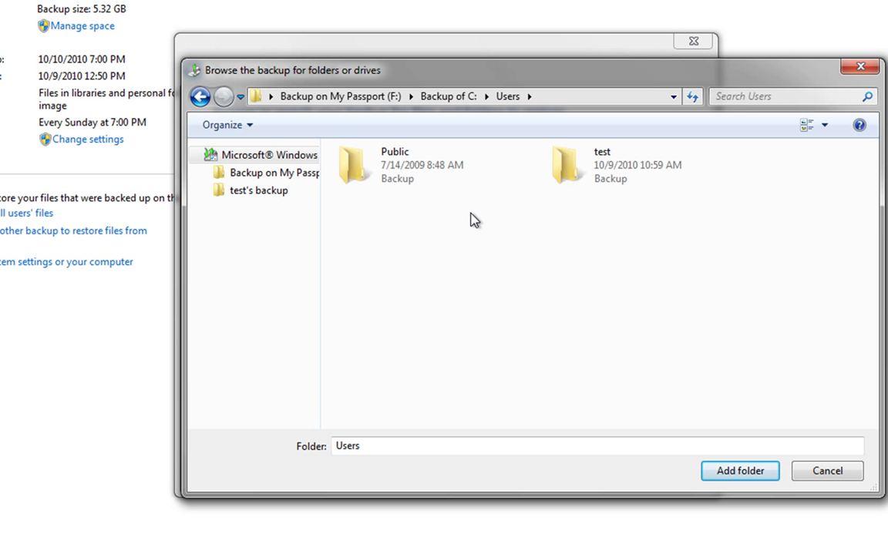
{"action": "double_click", "coordinate": [416, 167]}
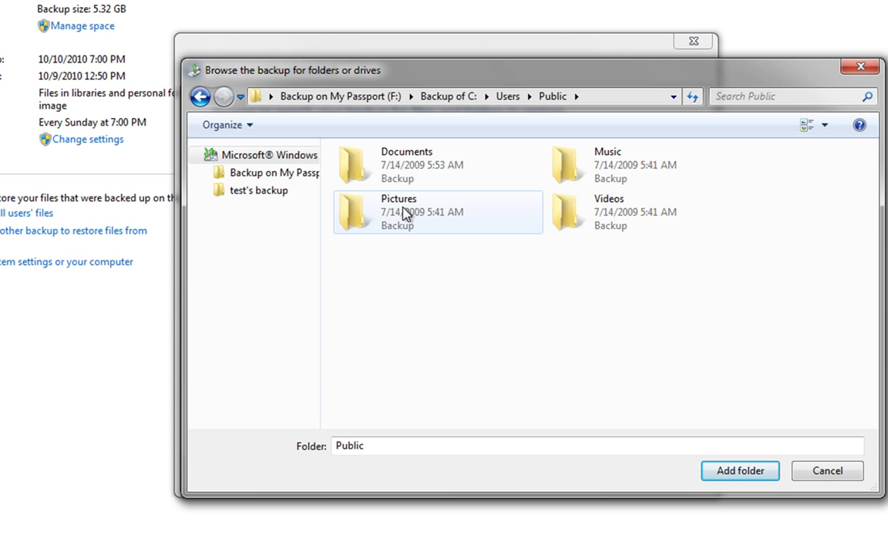
{"action": "double_click", "coordinate": [406, 214]}
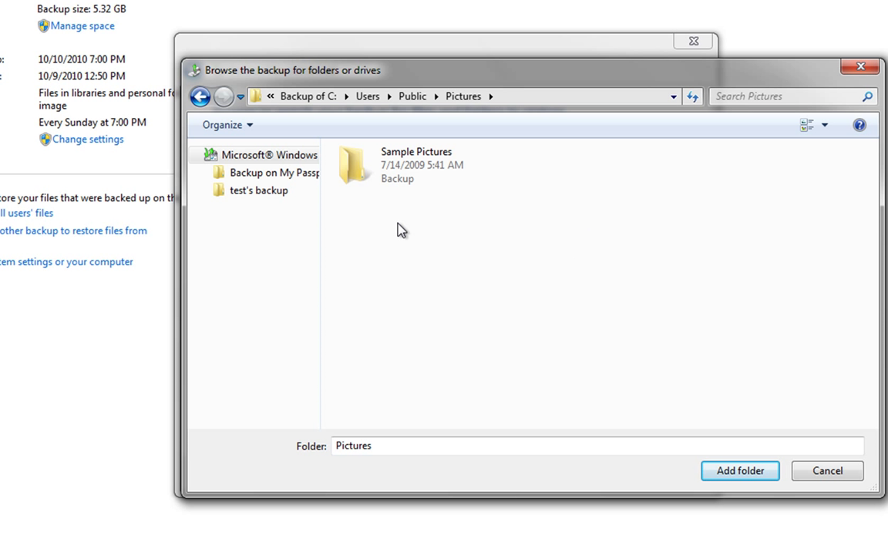
{"action": "double_click", "coordinate": [408, 172]}
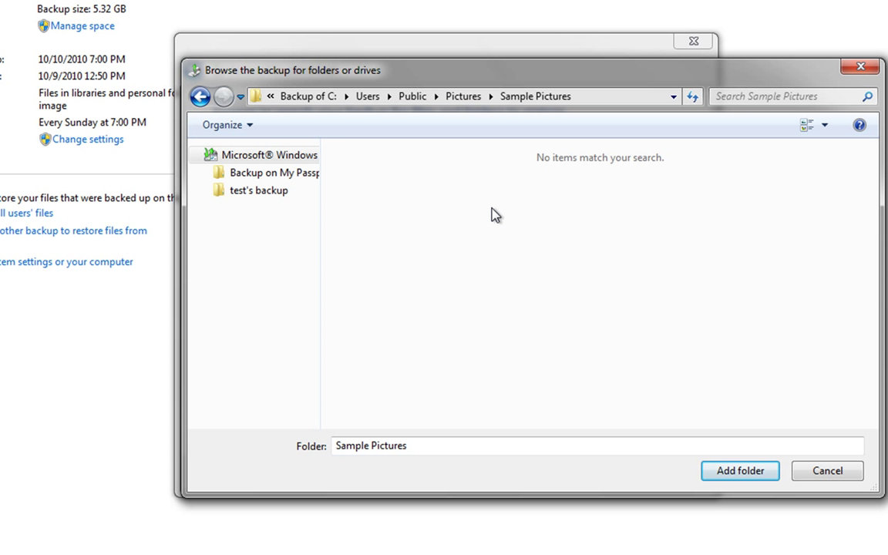
{"action": "left_click", "coordinate": [200, 97]}
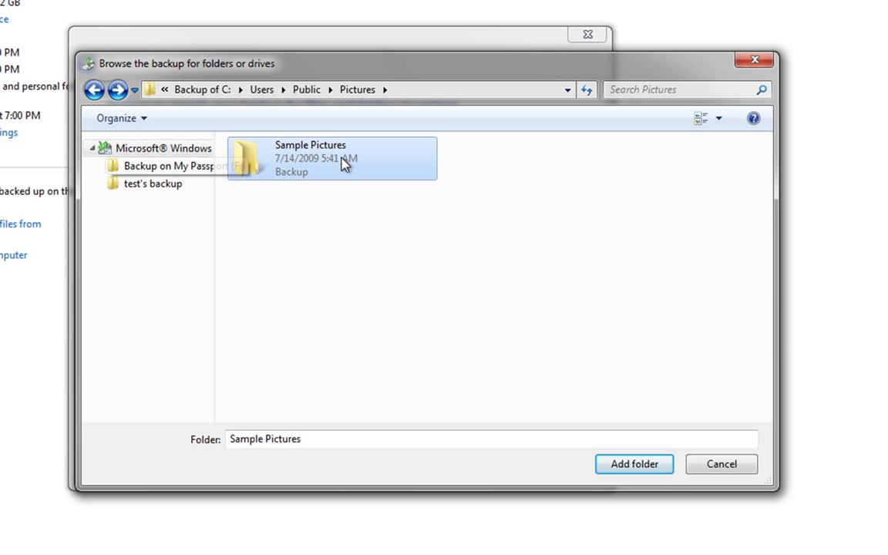
{"action": "double_click", "coordinate": [344, 163]}
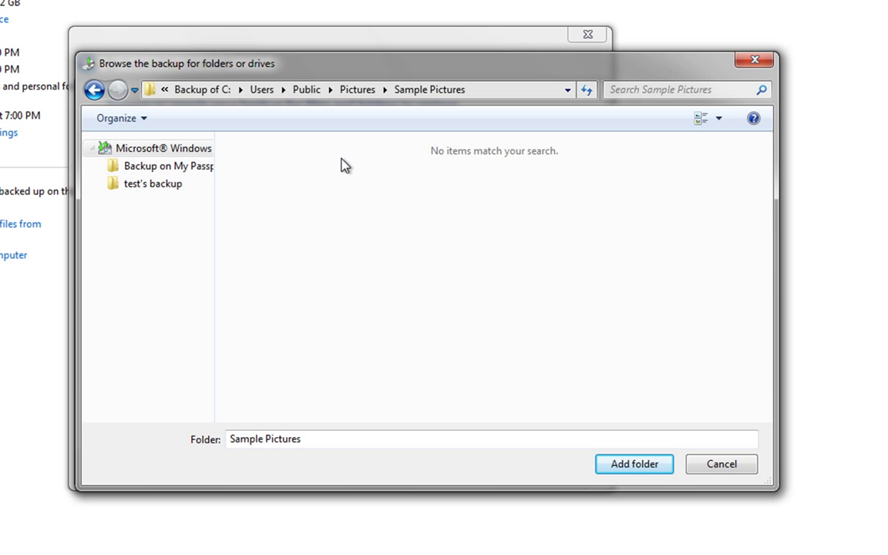
{"action": "left_click", "coordinate": [93, 91]}
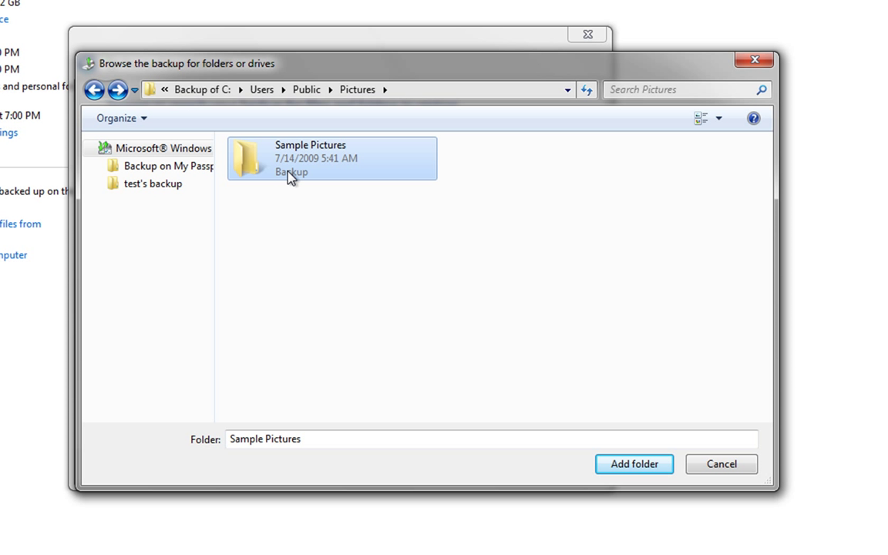
{"action": "left_click", "coordinate": [620, 467]}
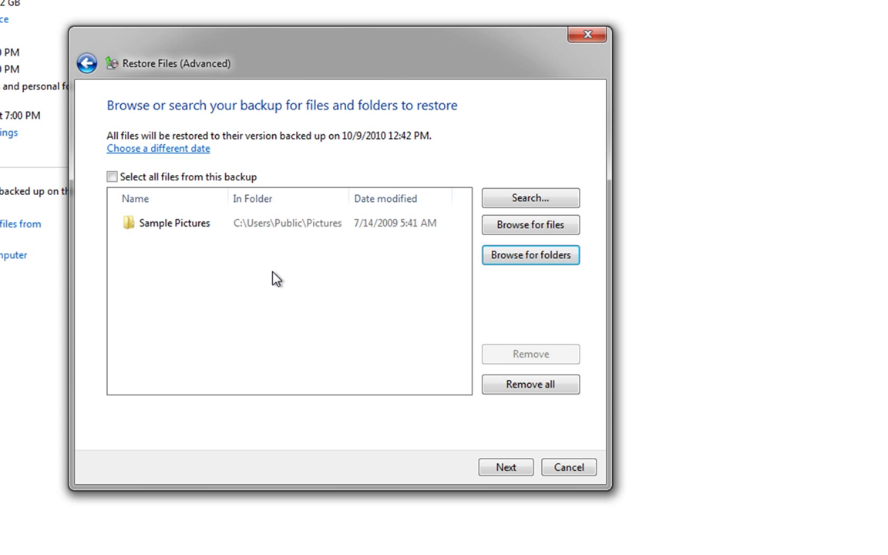
Restore Sample Pictures to its original location and finish the wizard.
{"action": "left_click", "coordinate": [506, 467]}
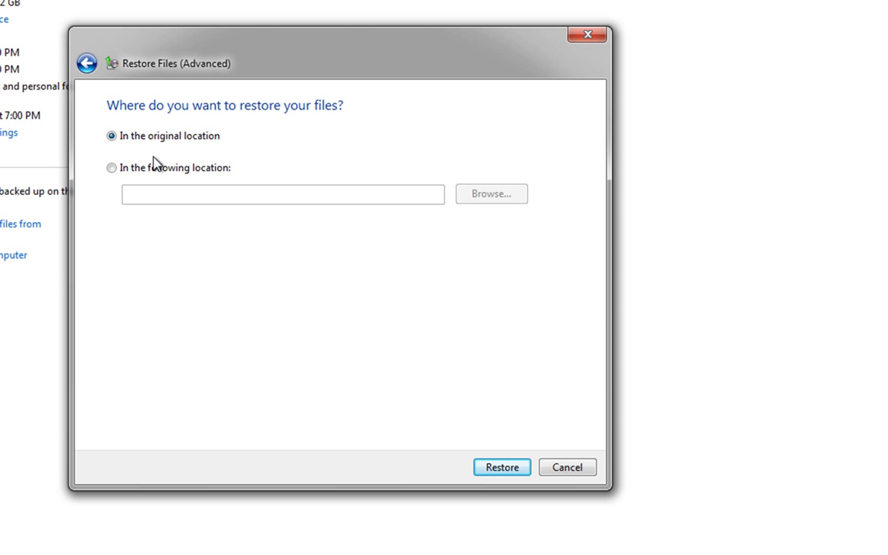
{"action": "left_click", "coordinate": [500, 470]}
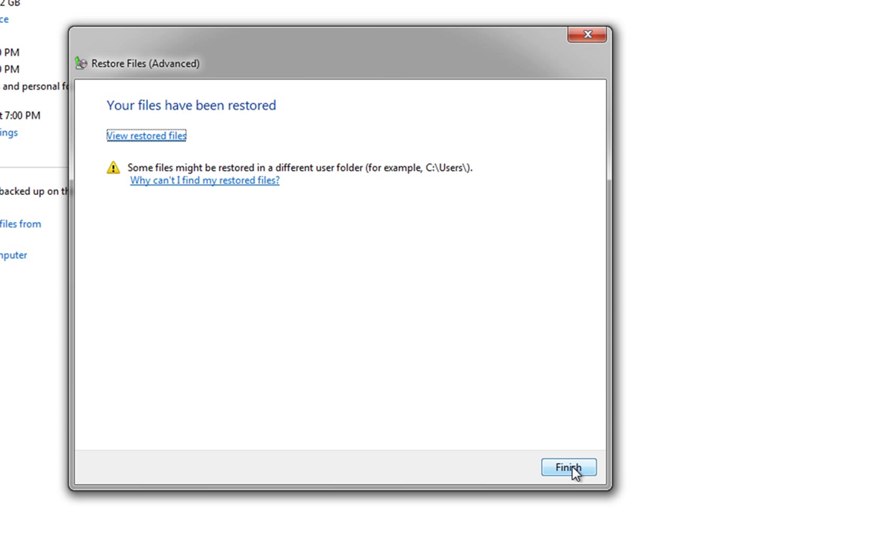
{"action": "left_click", "coordinate": [572, 467]}
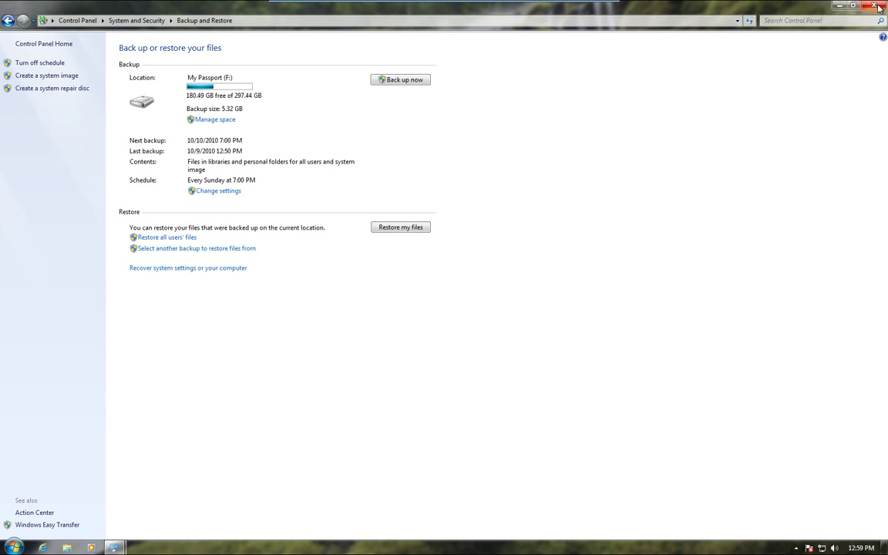
Close Backup and Restore and open the restored Sample Pictures folder in the Pictures library.
{"action": "left_click", "coordinate": [874, 6]}
{"action": "key", "text": "super"}
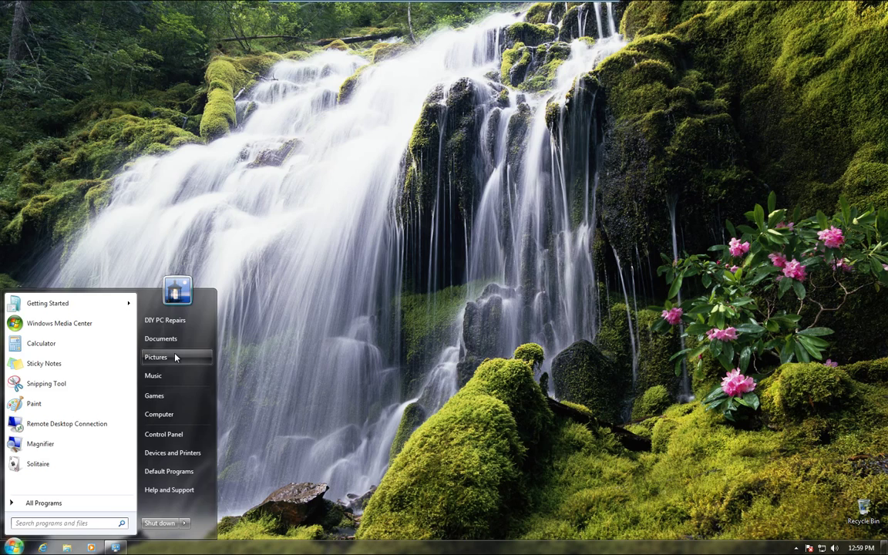
{"action": "left_click", "coordinate": [174, 358]}
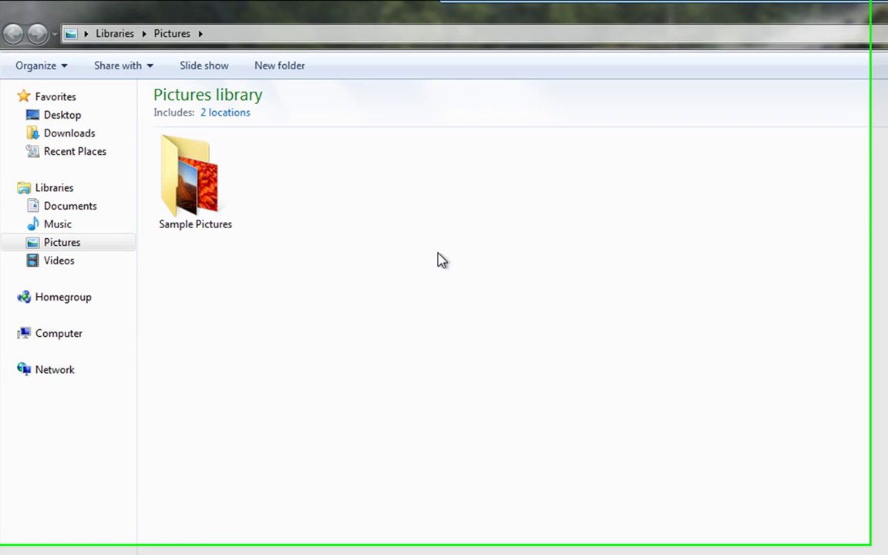
{"action": "double_click", "coordinate": [133, 122]}
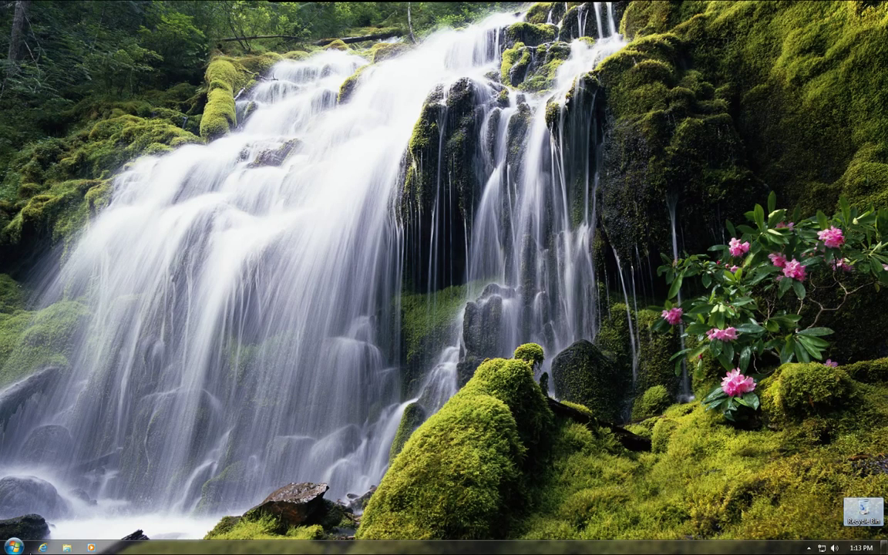
{"action": "left_click", "coordinate": [13, 548]}
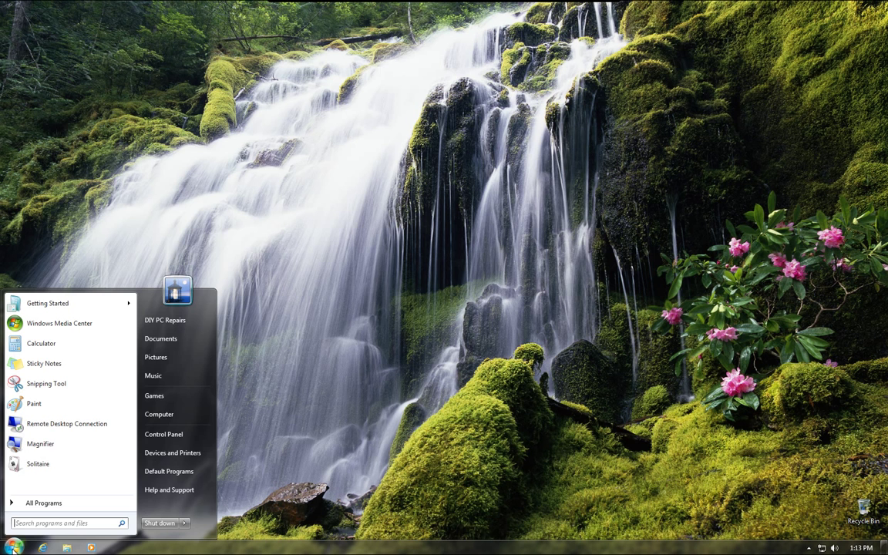
{"action": "left_click", "coordinate": [169, 362]}
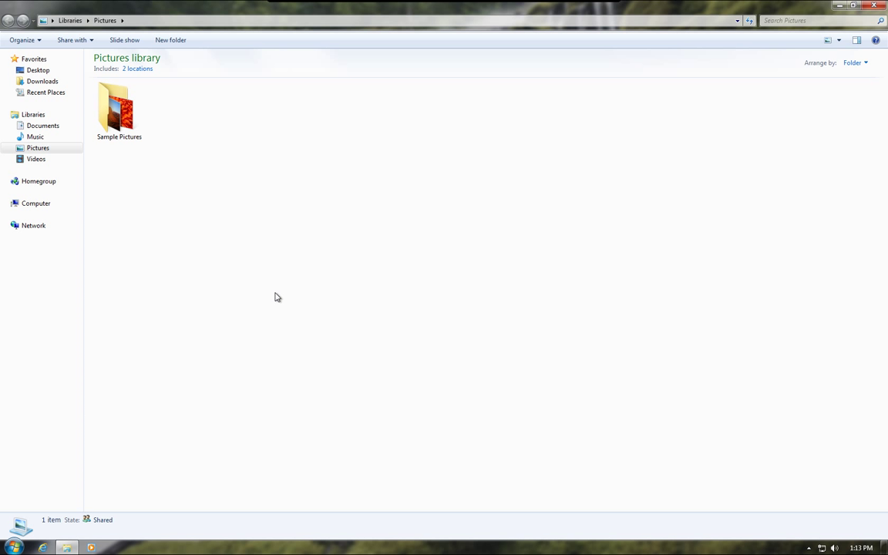
{"action": "left_click", "coordinate": [114, 108]}
{"action": "key", "text": "Return"}
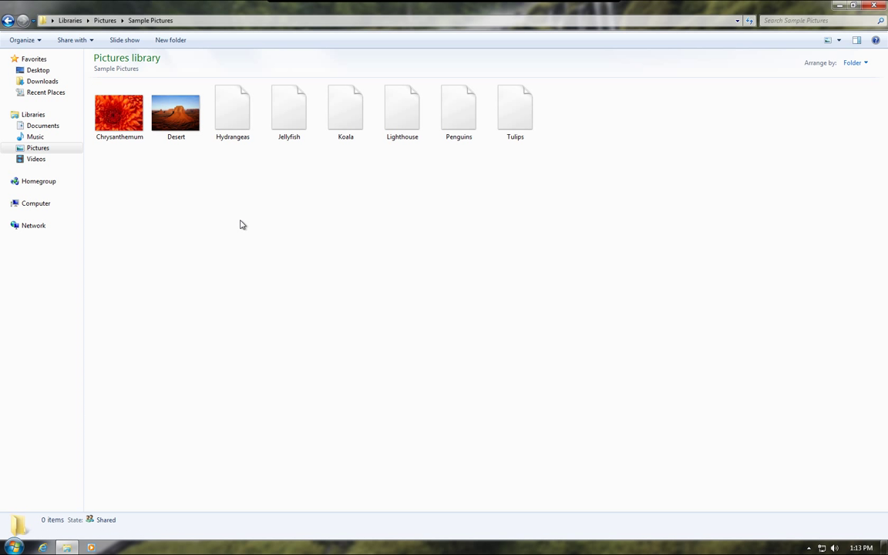
{"action": "left_click", "coordinate": [9, 20]}
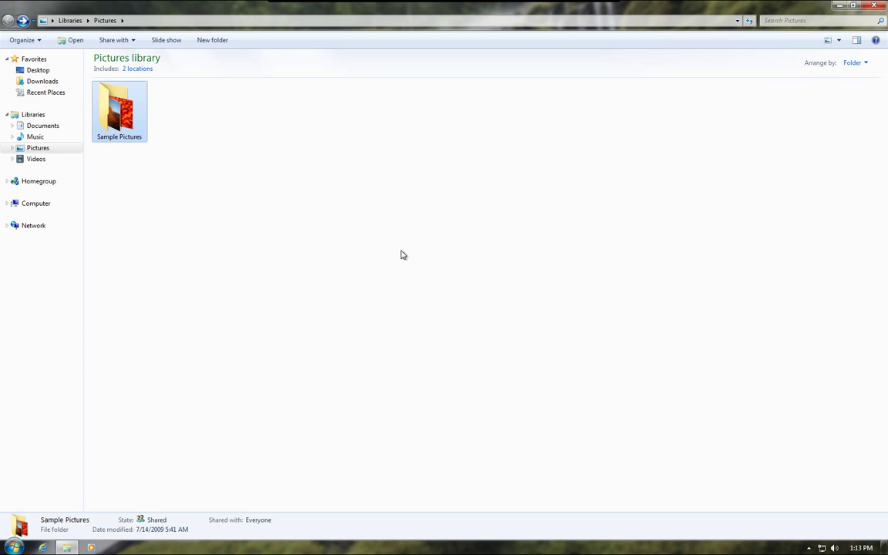
{"action": "left_click", "coordinate": [876, 7]}
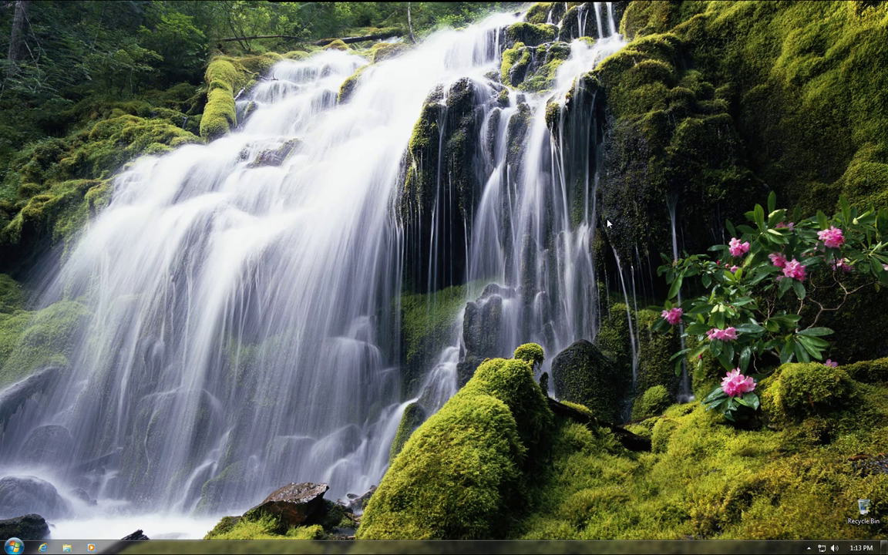